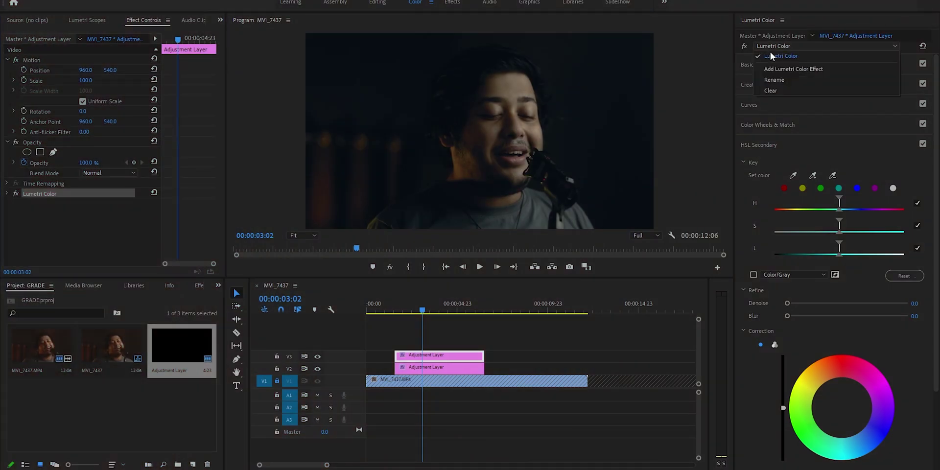
Close the Lumetri effects list and expand the HSL Secondary key settings
click(775, 56)
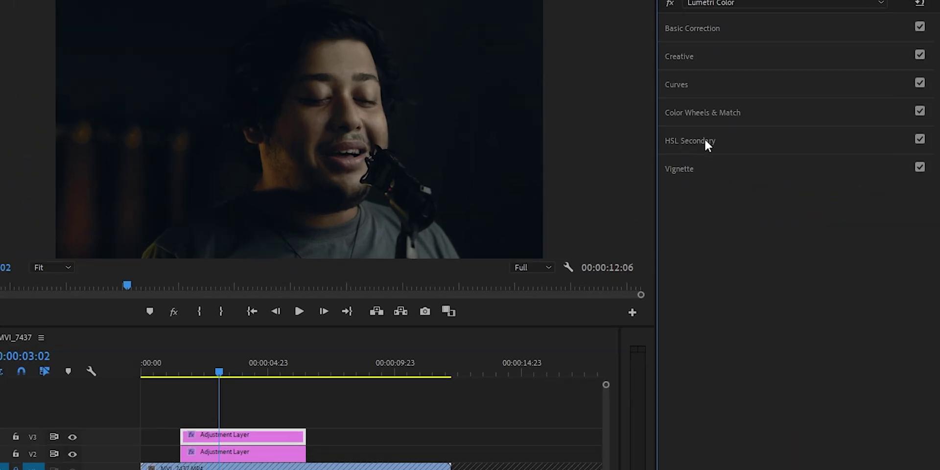
click(679, 142)
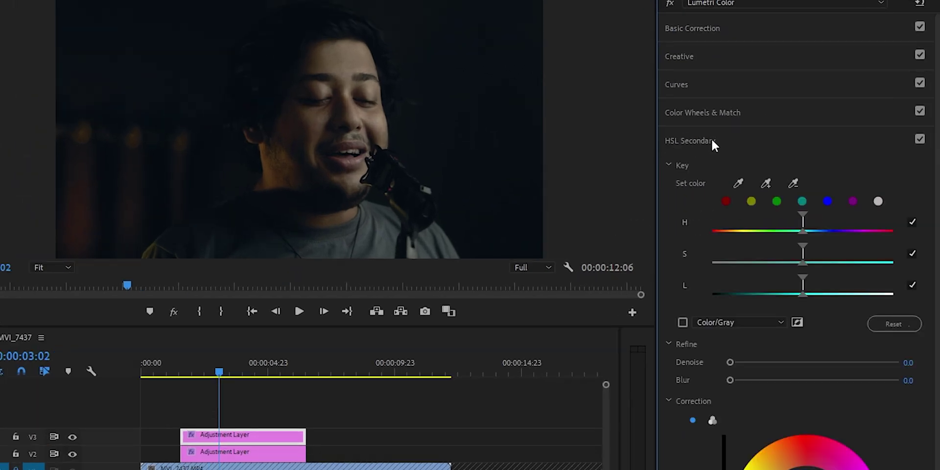
click(669, 161)
click(668, 161)
click(668, 161)
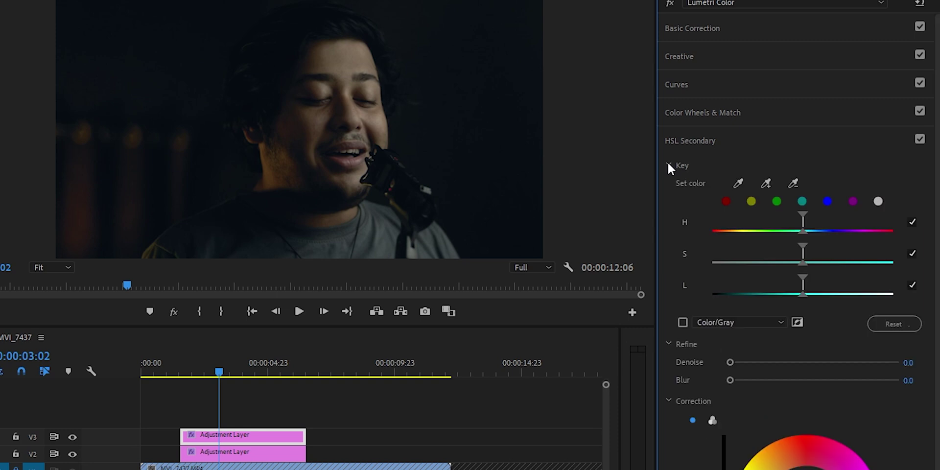
Sample the face's skin with the Set color and add-color eyedroppers in an enlarged Lumetri panel
click(738, 184)
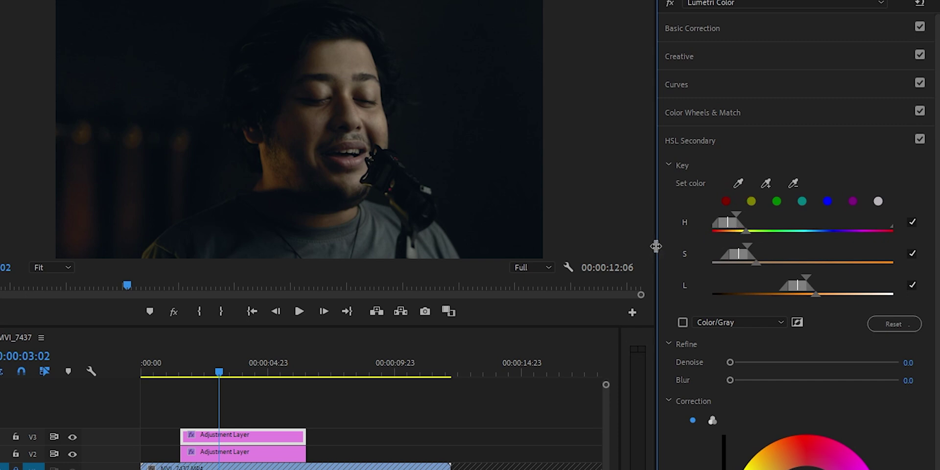
drag(656, 247, 578, 242)
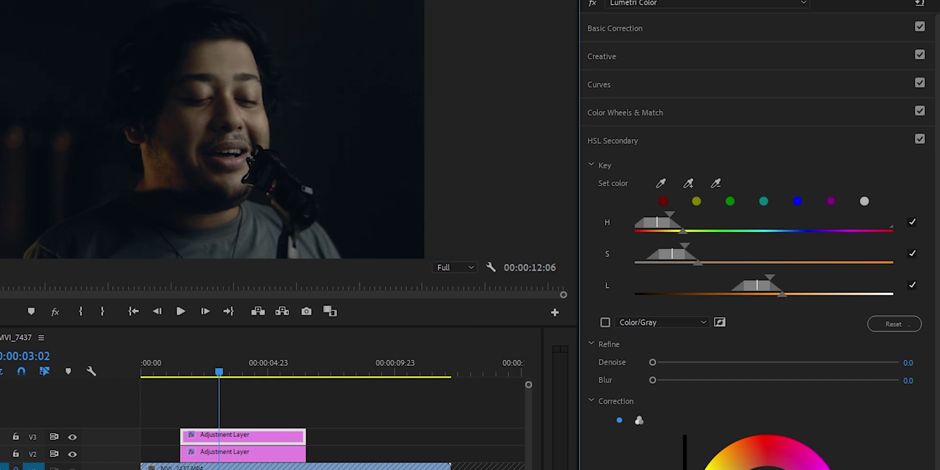
drag(580, 326, 490, 417)
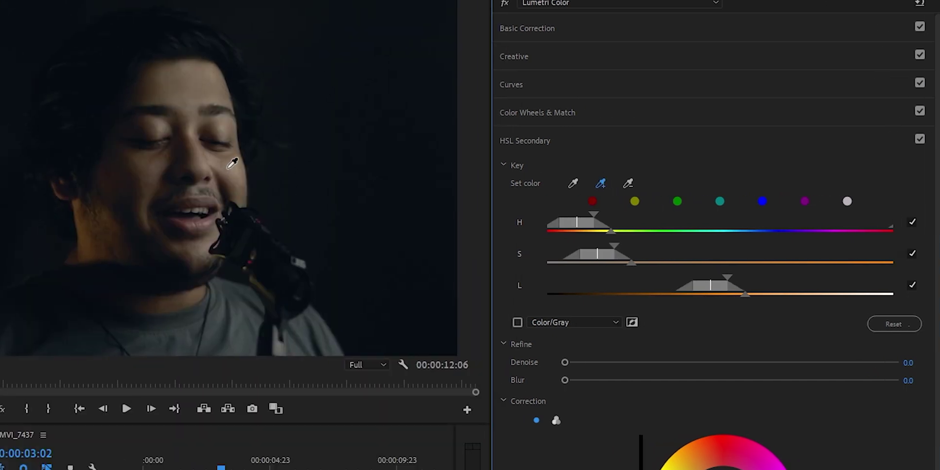
click(600, 183)
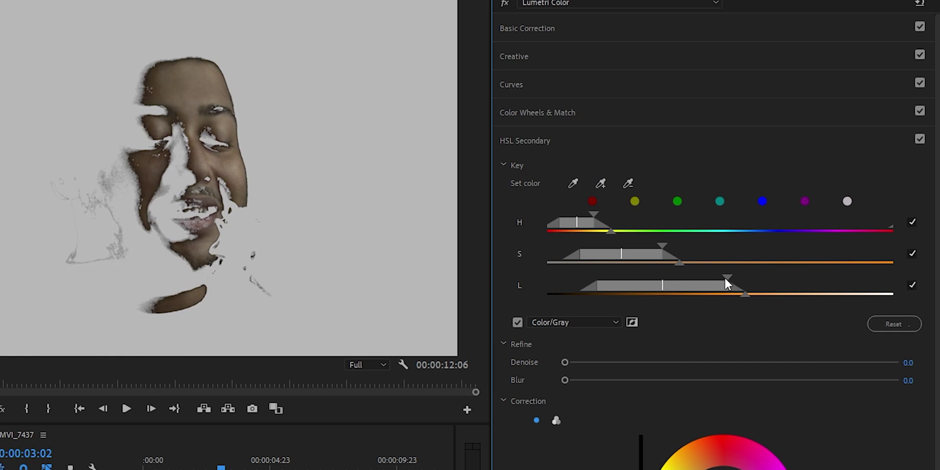
Widen the key's L, S and H ranges, raise Blur, and turn off the Color/Gray preview
drag(725, 280, 744, 276)
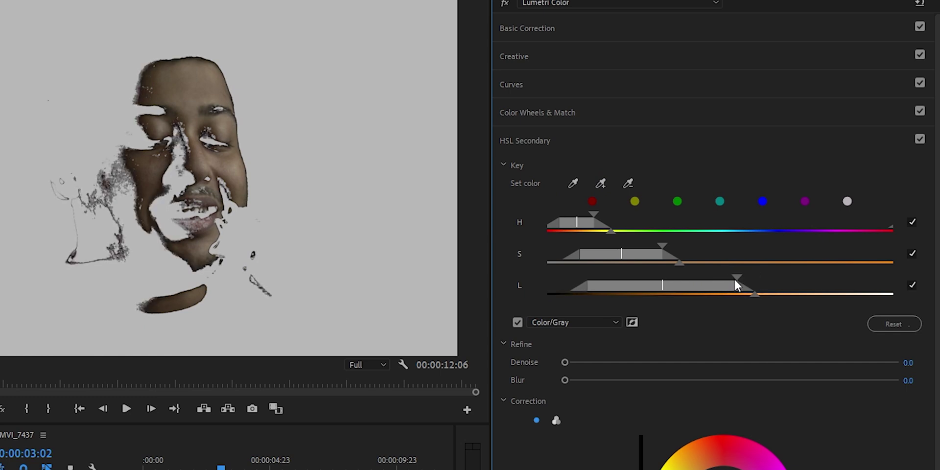
drag(735, 281, 732, 281)
drag(682, 253, 748, 252)
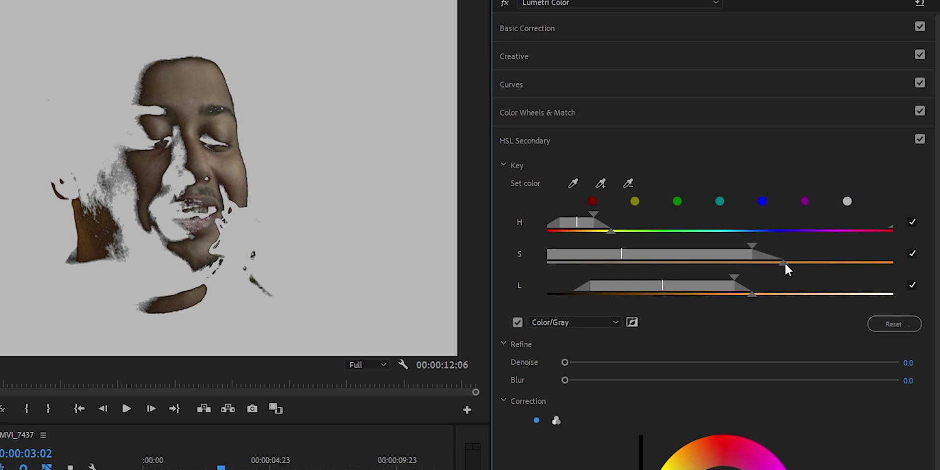
drag(605, 222, 634, 222)
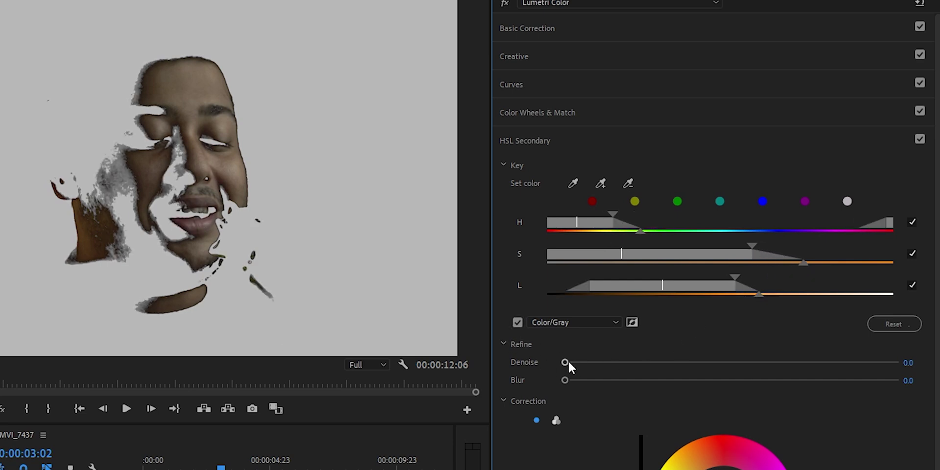
drag(564, 380, 741, 381)
click(518, 322)
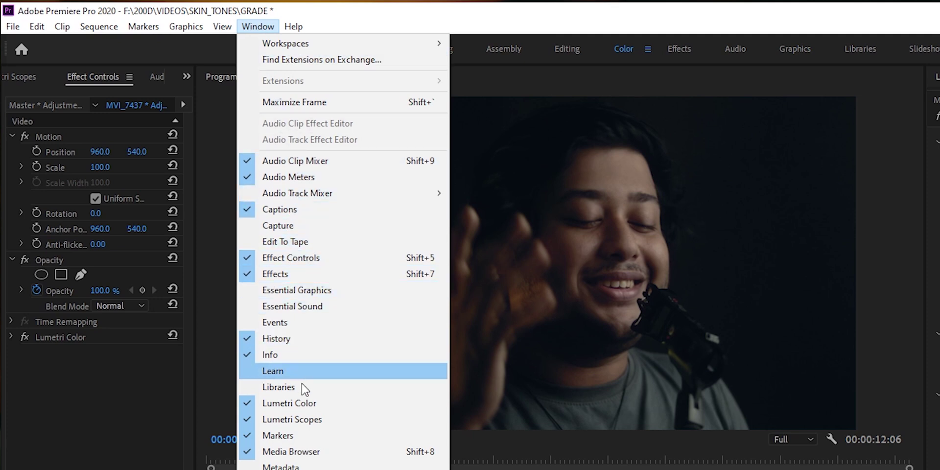
Open Lumetri Scopes and toggle the YUV vectorscope off and back on
click(328, 420)
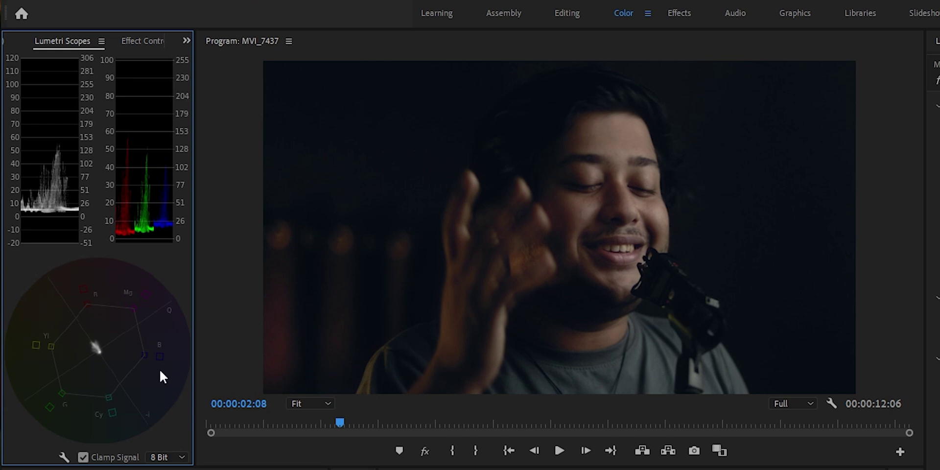
right_click(168, 268)
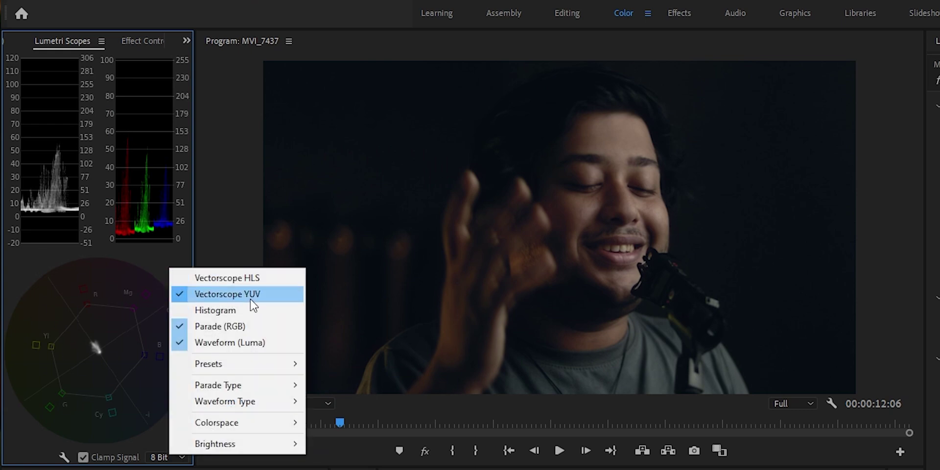
click(194, 296)
right_click(111, 296)
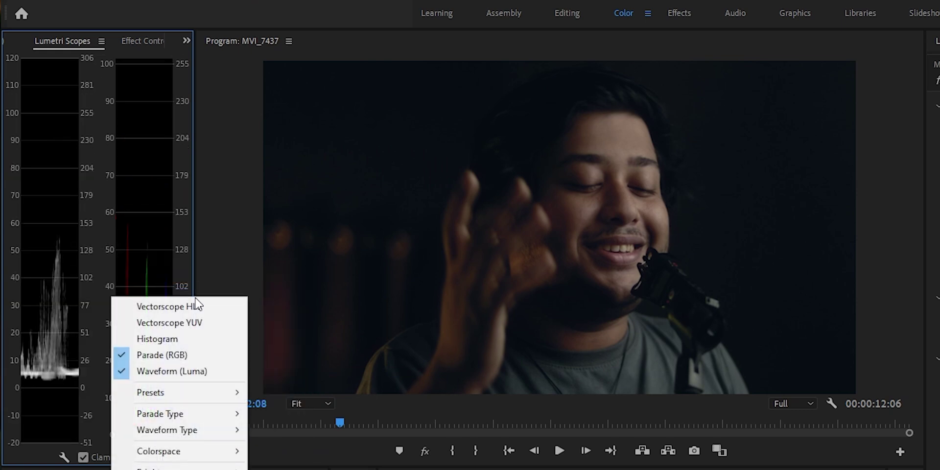
click(208, 324)
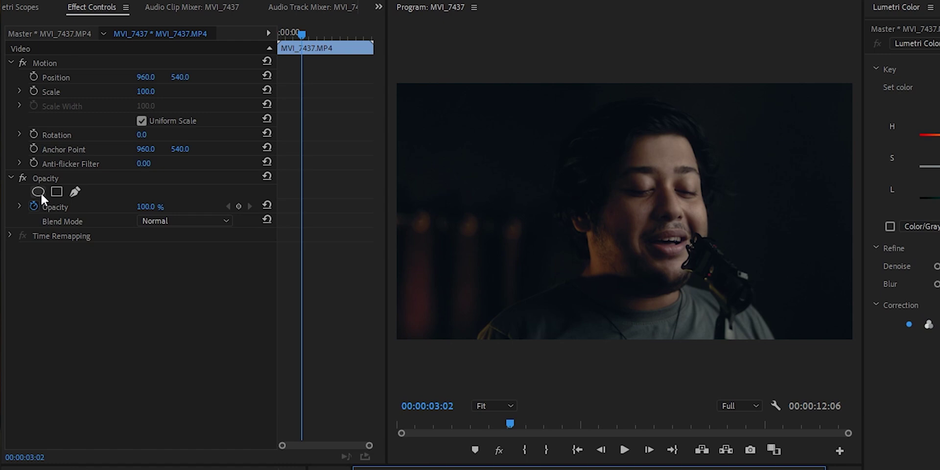
Add an ellipse opacity mask shrunk onto a cheek skin patch, viewed in Lumetri Scopes
click(27, 151)
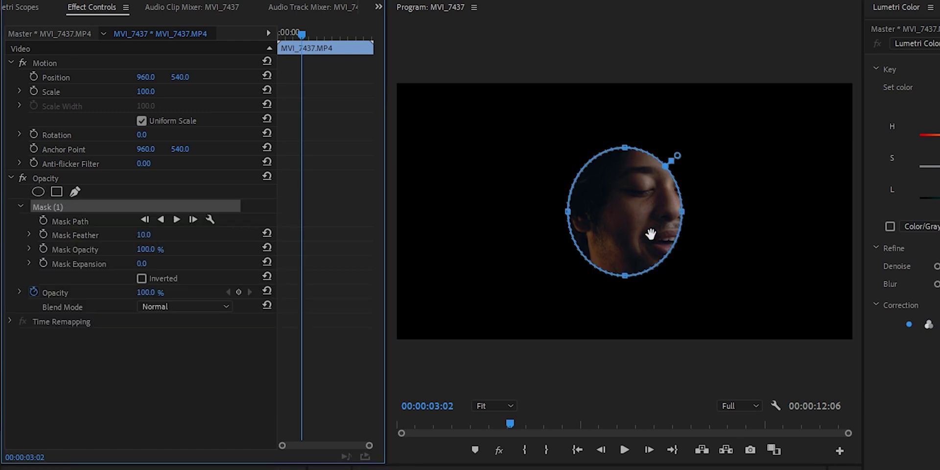
mouse_move(651, 235)
mouse_down()
mouse_move(665, 211)
mouse_move(686, 206)
mouse_up()
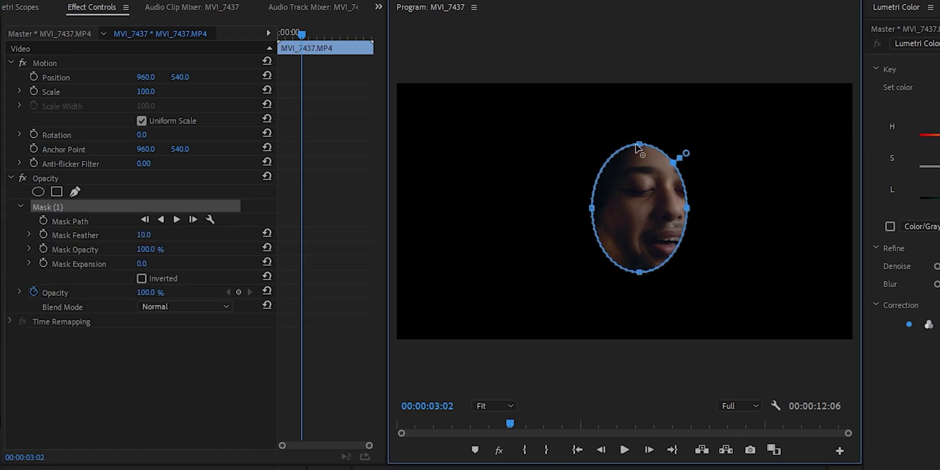
drag(639, 145, 639, 209)
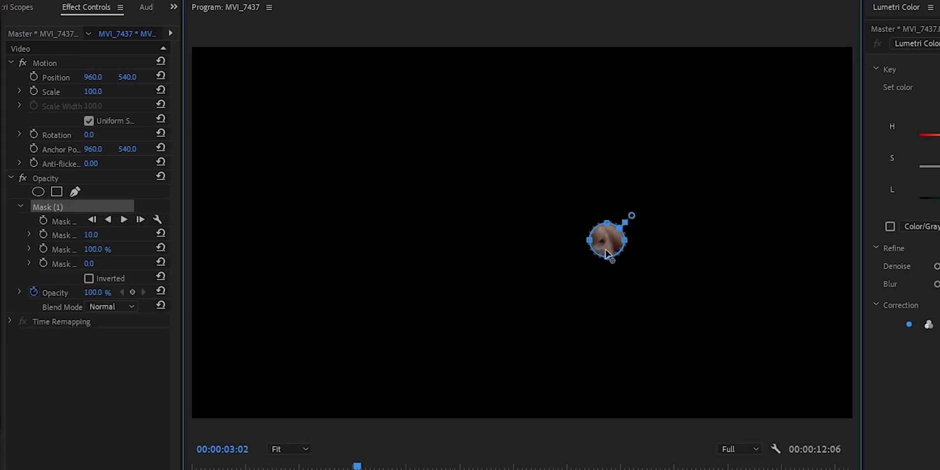
drag(606, 252, 620, 230)
click(174, 6)
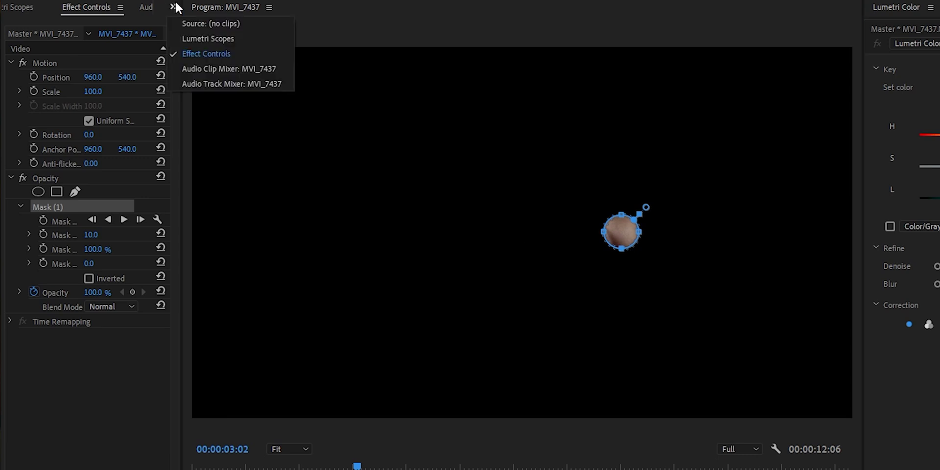
click(216, 38)
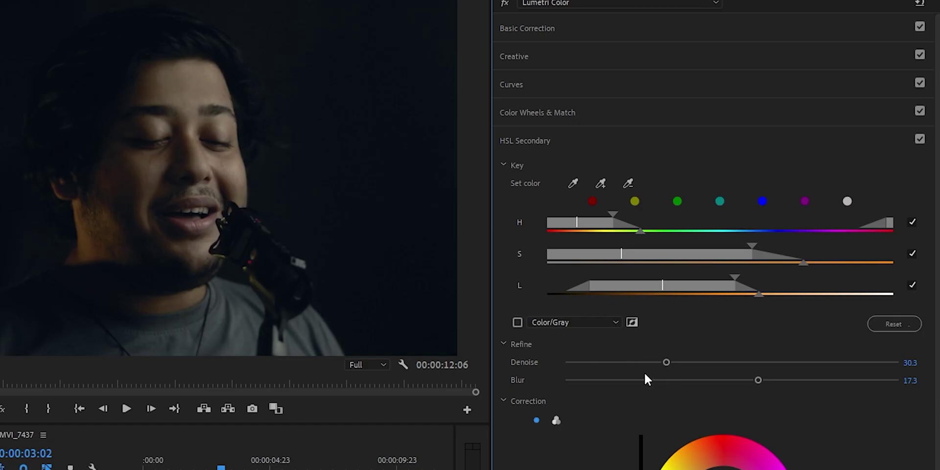
Switch HSL Secondary Correction to three-wheel view and adjust the Midtones slider
scroll(645, 372, down, 4)
scroll(806, 290, down, 2)
scroll(641, 267, down, 2)
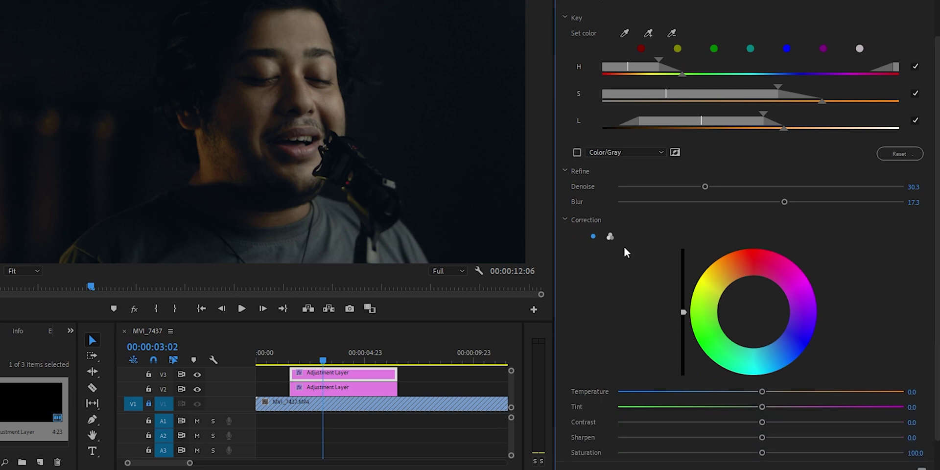
click(610, 237)
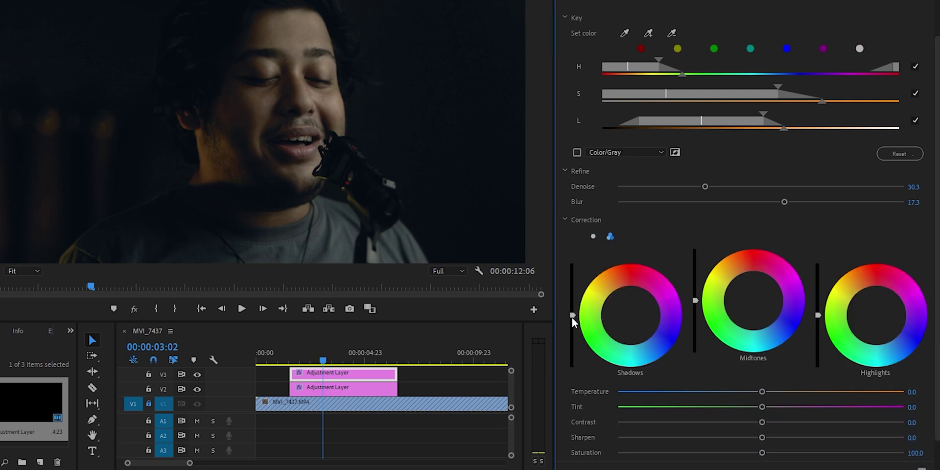
scroll(653, 281, down, 1)
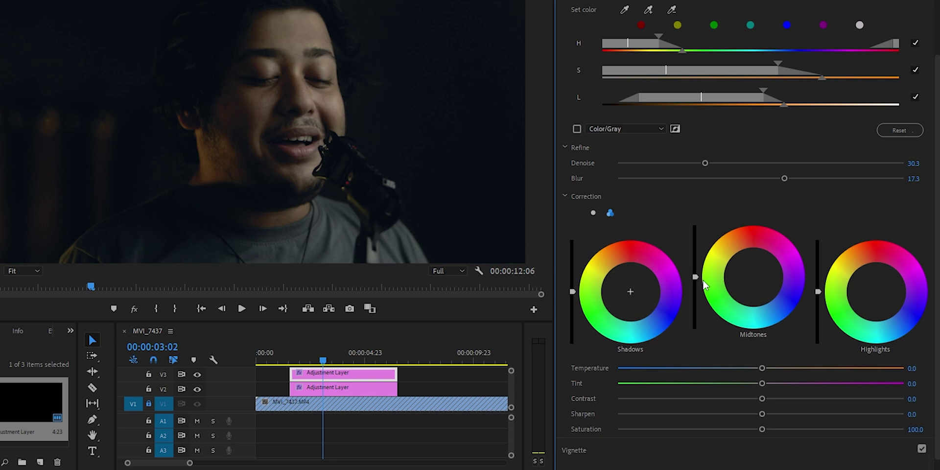
drag(695, 277, 696, 271)
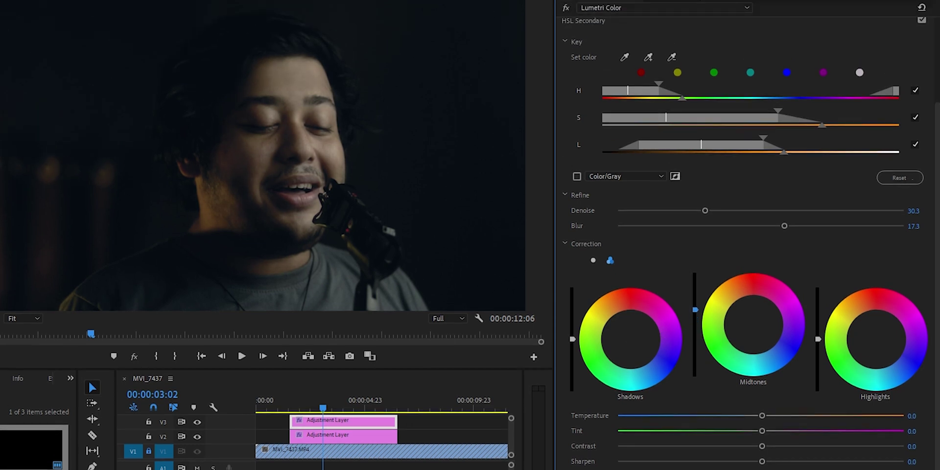
drag(696, 310, 695, 319)
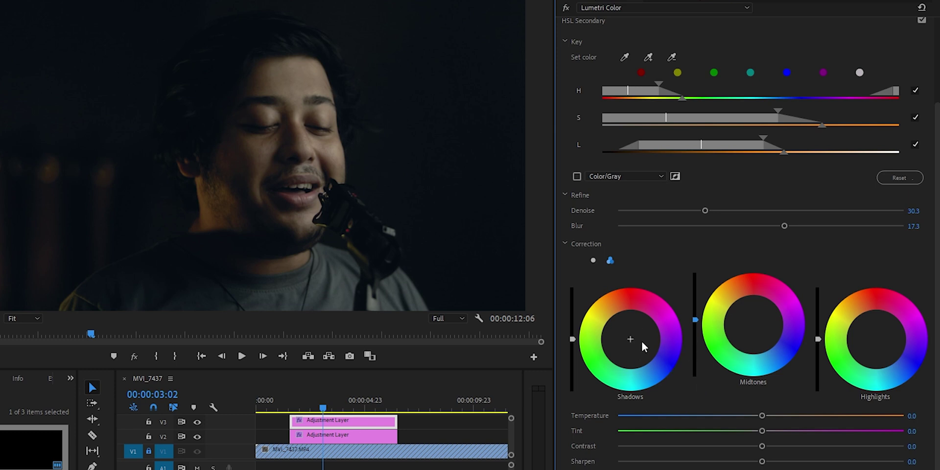
scroll(811, 345, down, 1)
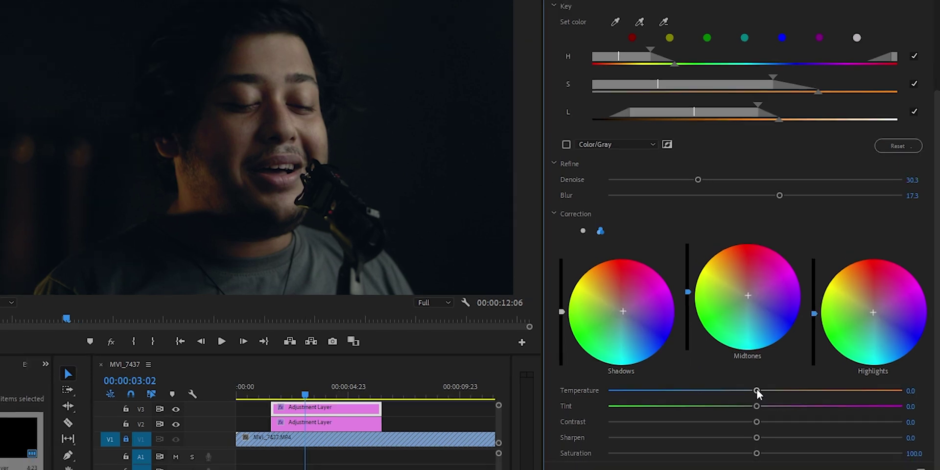
drag(761, 403, 766, 402)
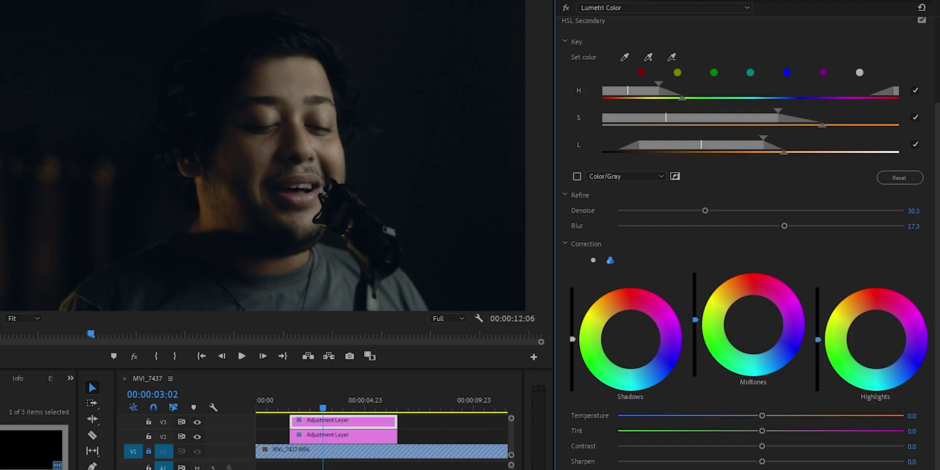
Select the Shadows, Midtones and Highlights wheels, nudging Highlights slightly off centre
click(630, 338)
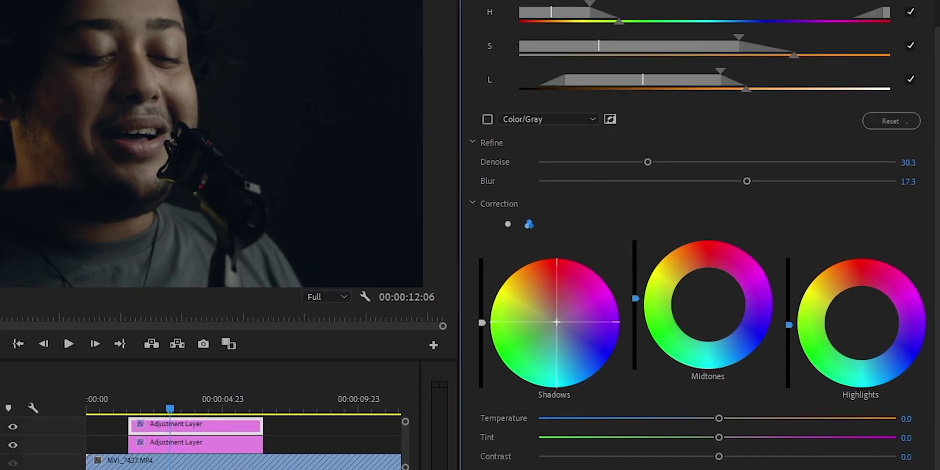
scroll(746, 366, down, 1)
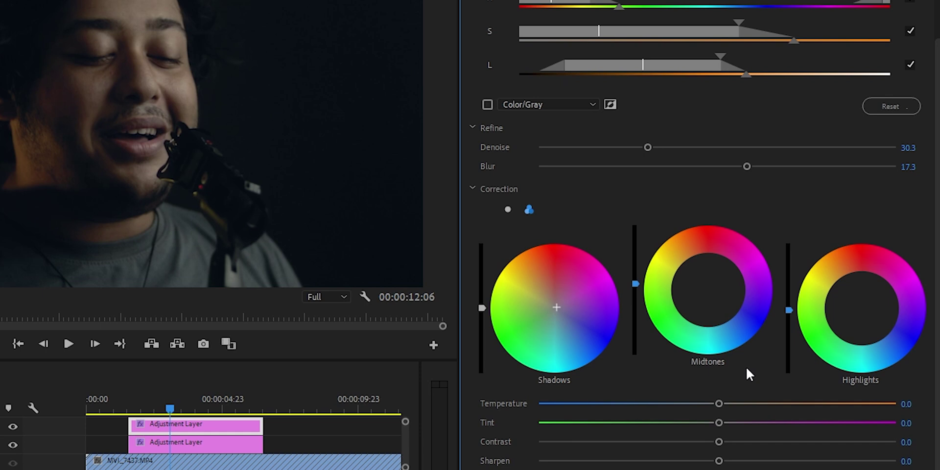
click(707, 287)
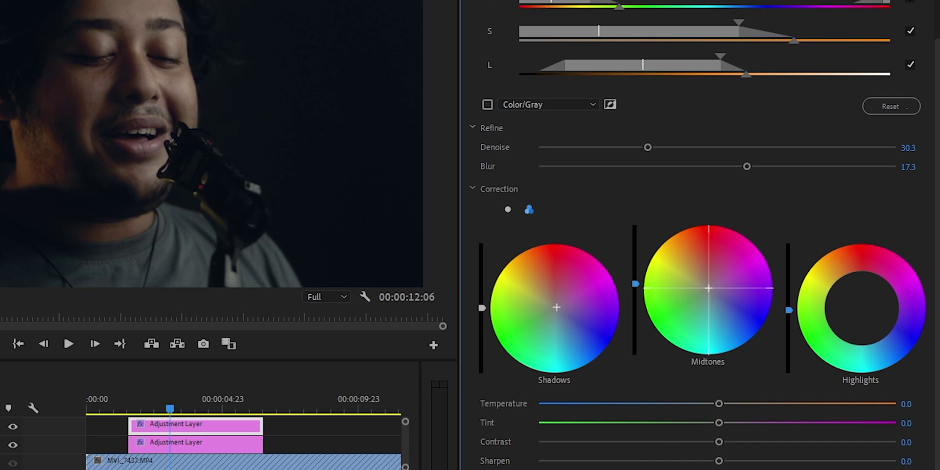
click(861, 308)
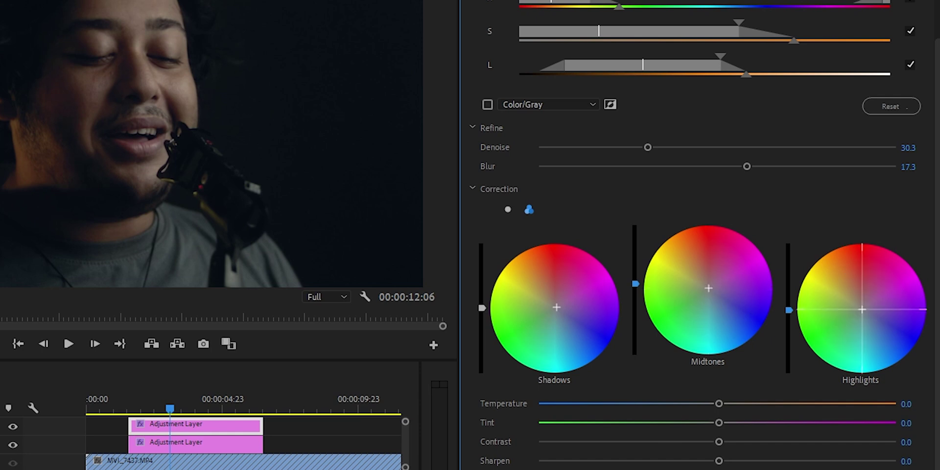
drag(863, 309, 861, 309)
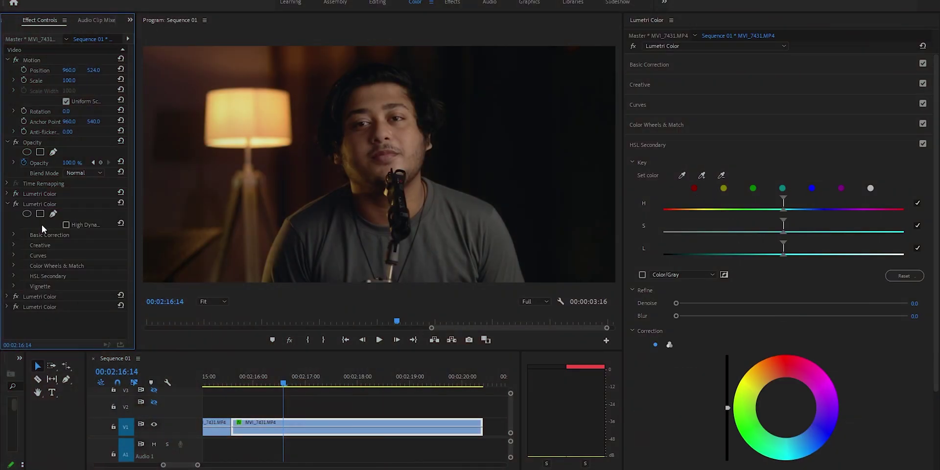
Load another Lumetri Color instance and adjust its S key range against the Color/Gray matte
click(662, 46)
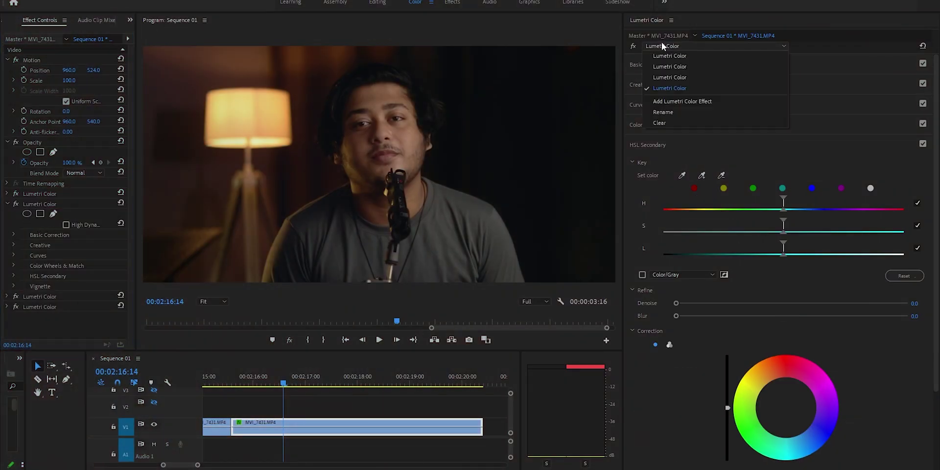
click(666, 67)
click(643, 275)
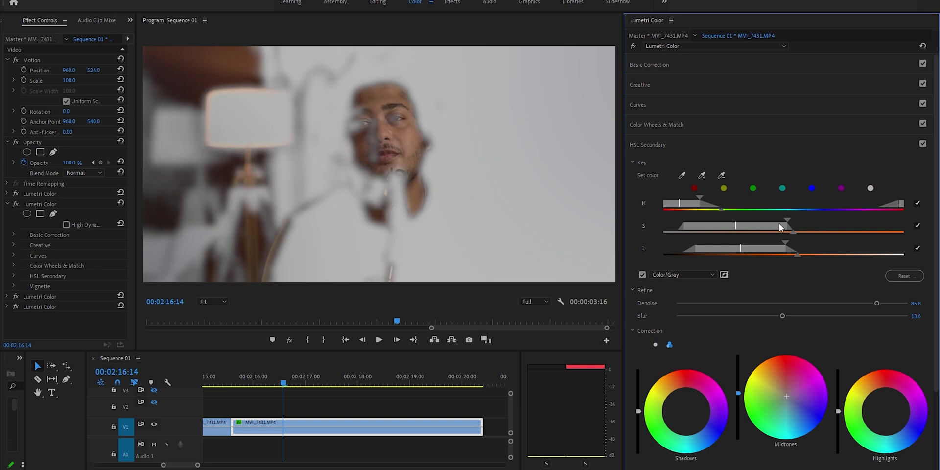
drag(793, 236, 796, 237)
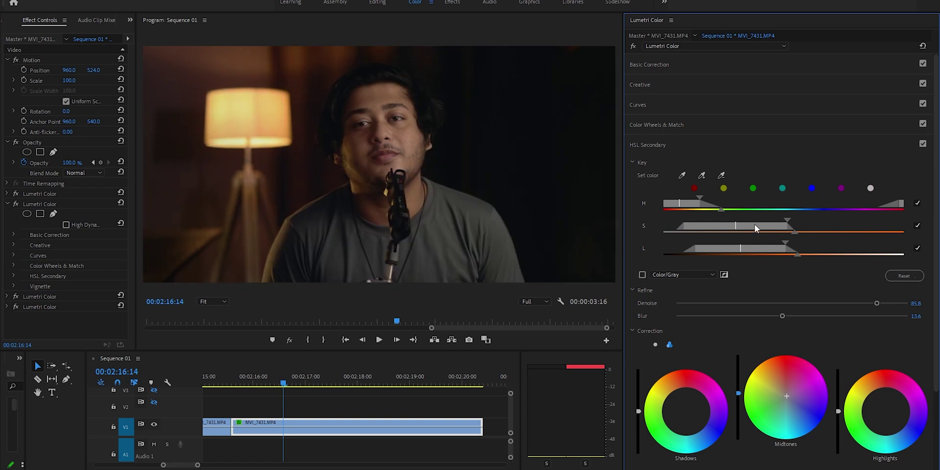
mouse_move(753, 228)
mouse_down()
mouse_move(743, 230)
mouse_move(752, 230)
mouse_up()
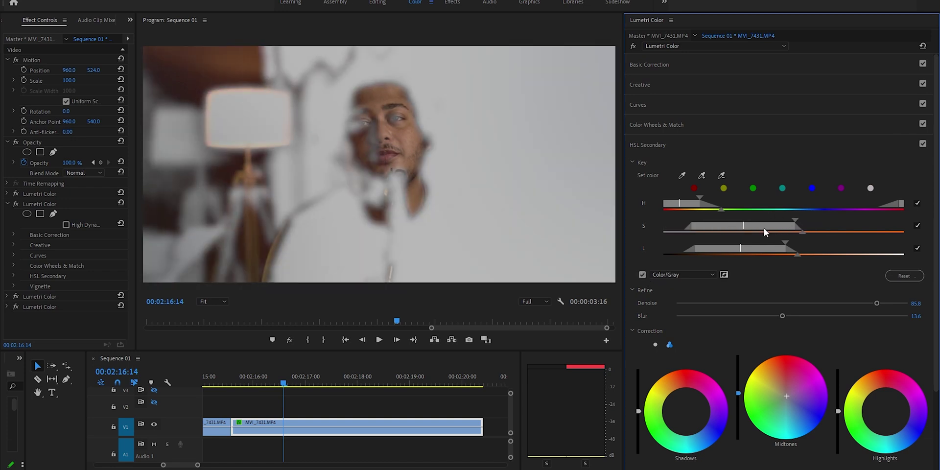
Compare the skin matte with the normal image via Color/Gray and widen the Effect Controls panel
click(643, 276)
click(642, 275)
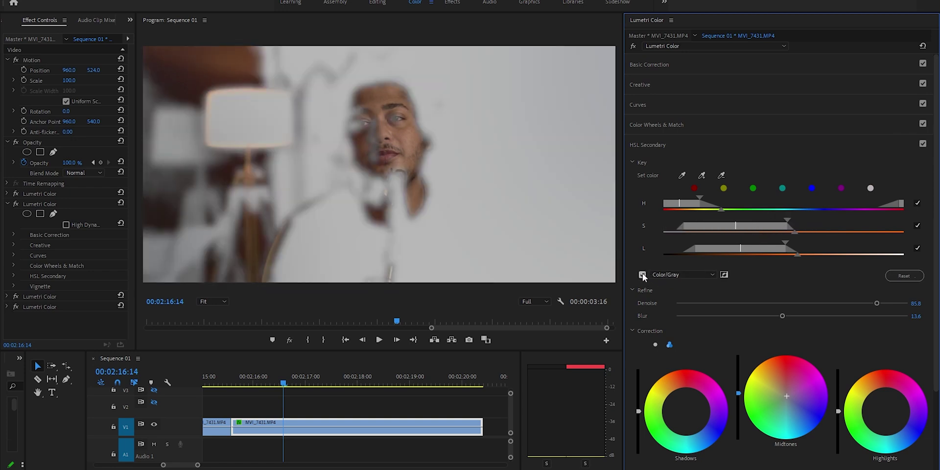
click(642, 275)
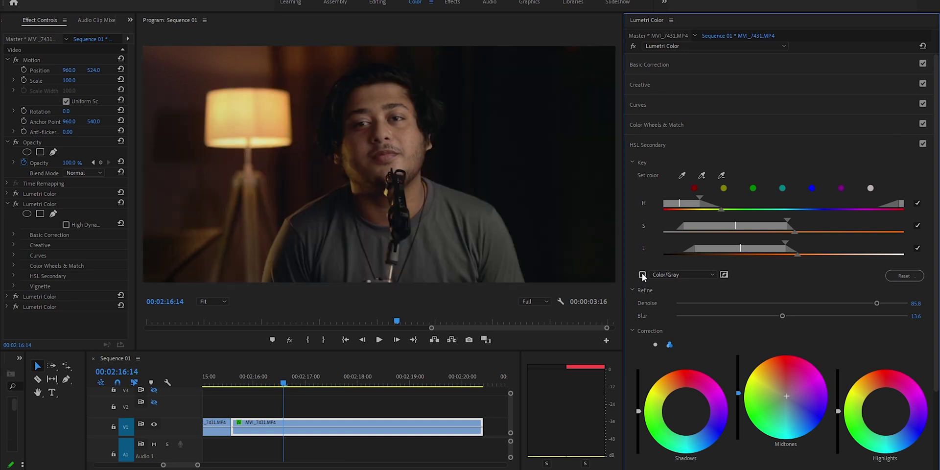
click(642, 276)
drag(135, 209, 175, 209)
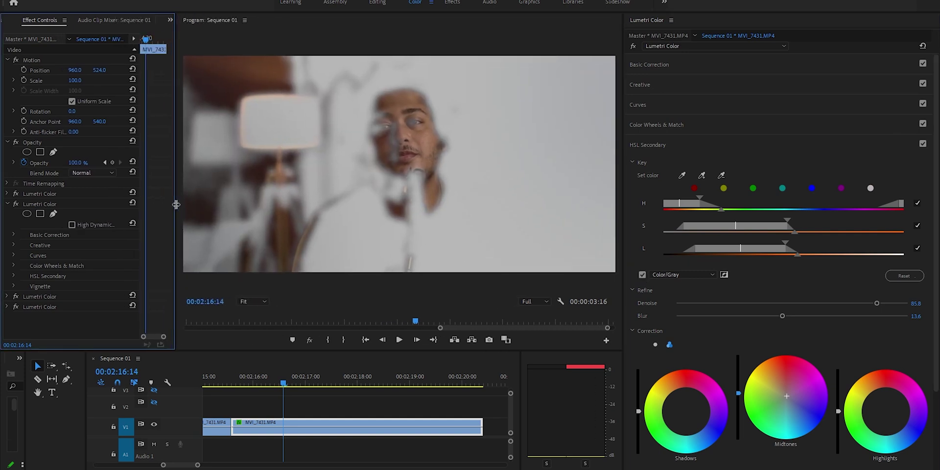
Add an ellipse mask to Lumetri Color, fit it over the face, and feather it to 144
click(27, 214)
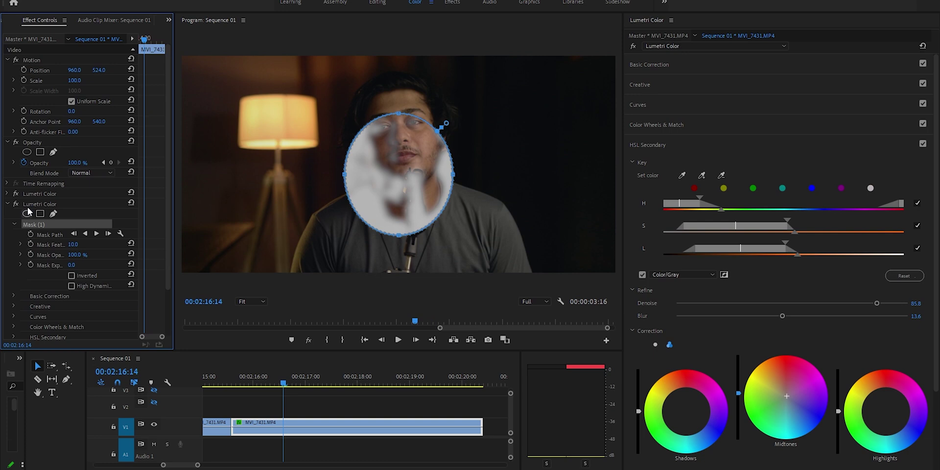
mouse_move(416, 218)
mouse_down()
mouse_move(418, 180)
mouse_move(399, 291)
mouse_up()
mouse_move(453, 185)
mouse_down()
mouse_move(521, 185)
mouse_move(414, 157)
mouse_up()
drag(72, 244, 137, 252)
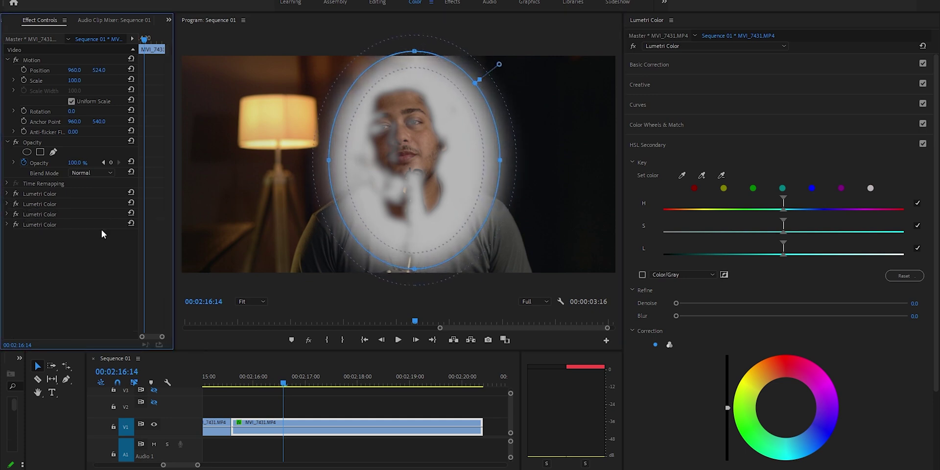